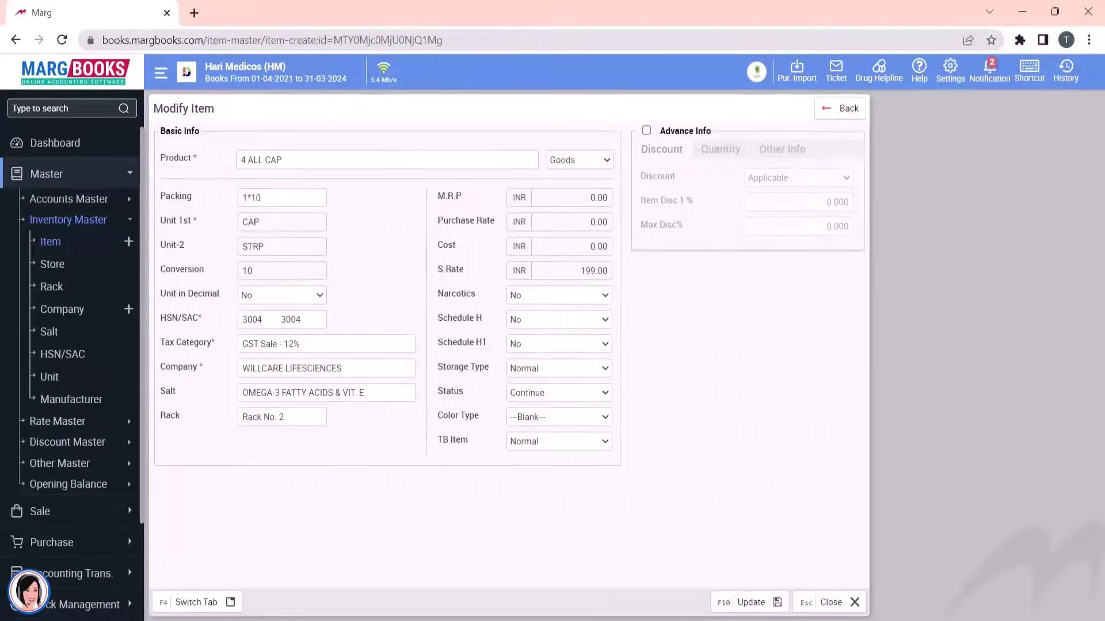
Enable Advance Info and set 4 ALL CAP's Max. Quantity to 20, then update the item.
left_click(646, 131)
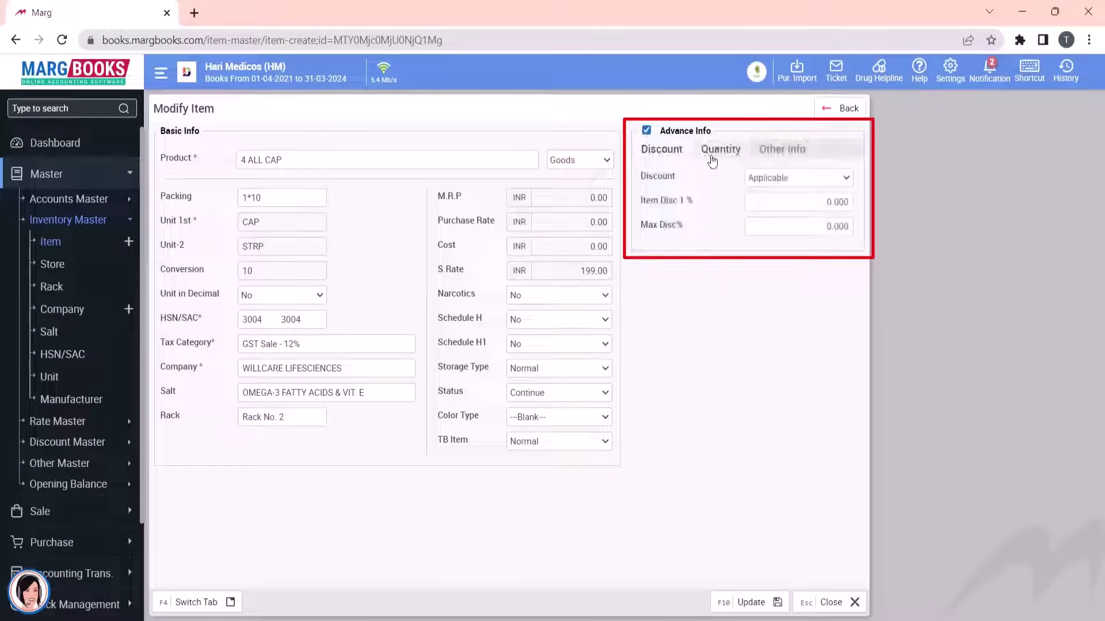
left_click(720, 160)
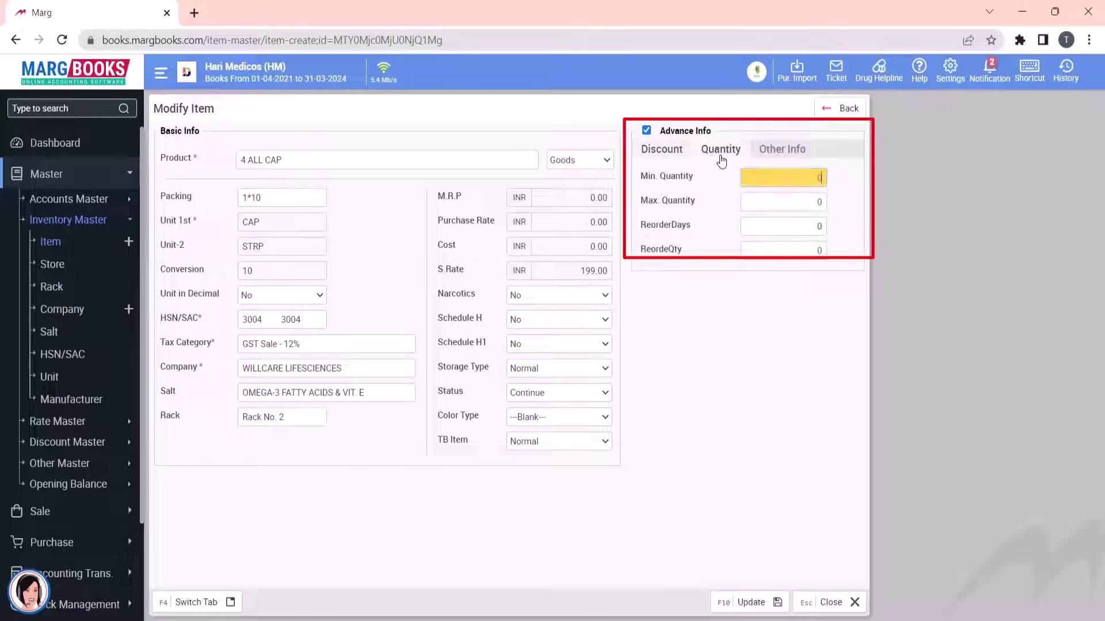
left_click(780, 206)
type("20")
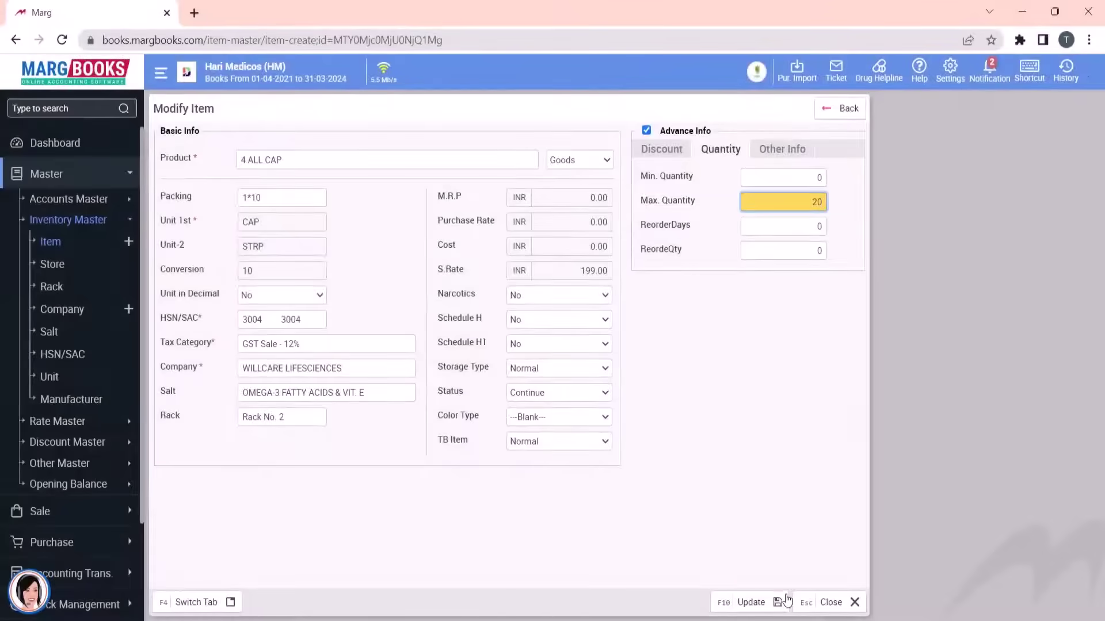
left_click(767, 607)
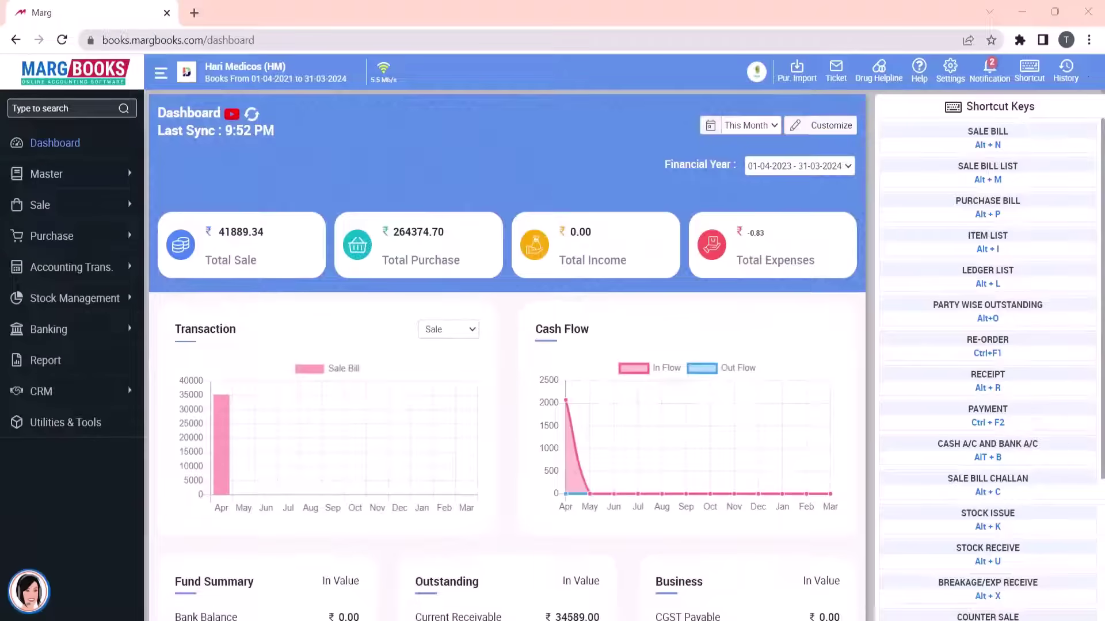
Go to the Maximum Stock report under Inventory Reports.
left_click(46, 362)
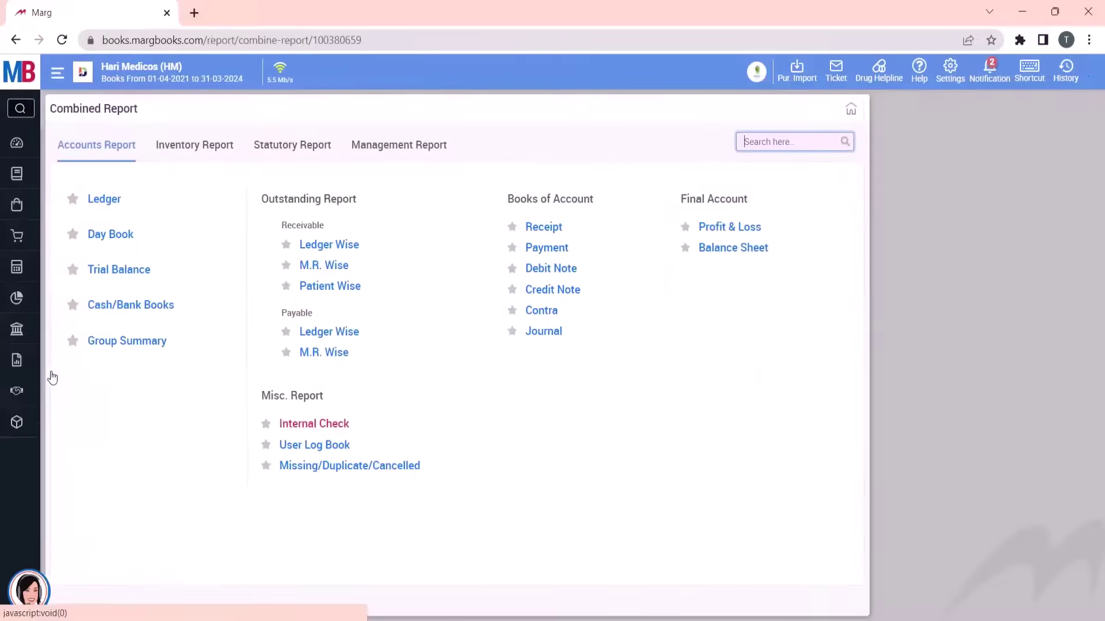
left_click(188, 160)
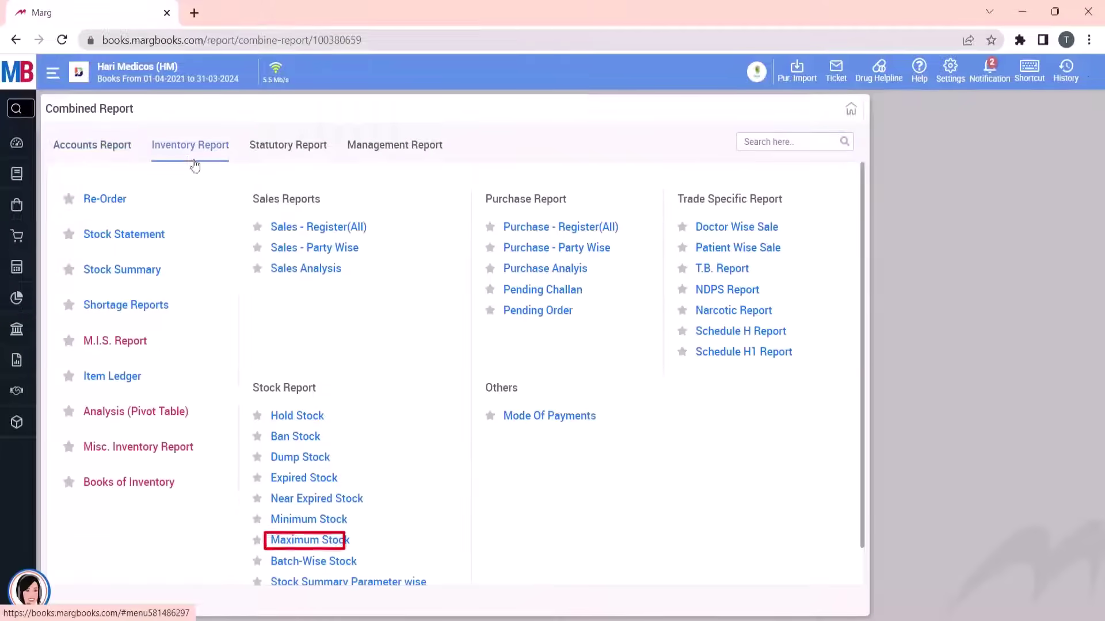
left_click(311, 550)
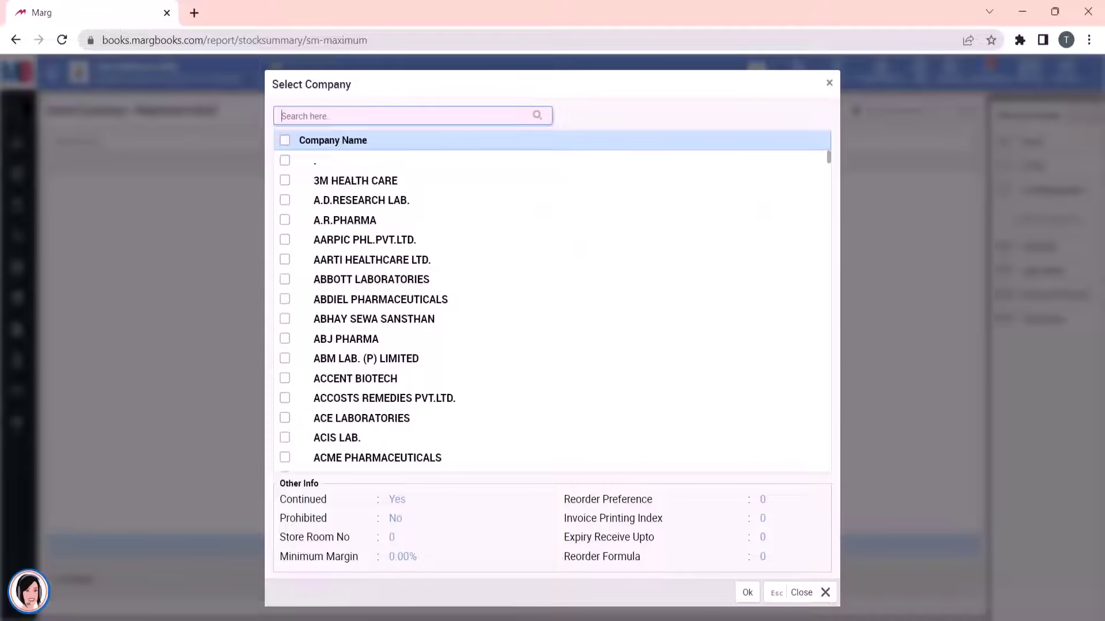
Select all companies in the Company Name list and confirm to show the report.
left_click(284, 200)
left_click(285, 260)
left_click(284, 299)
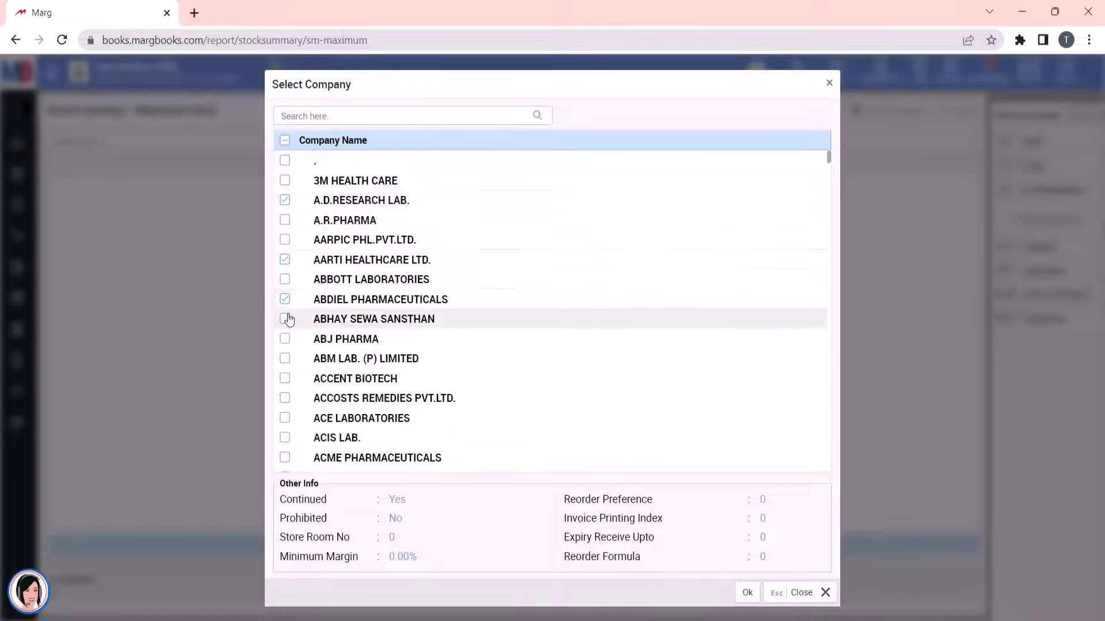
left_click(285, 319)
left_click(285, 378)
left_click(285, 398)
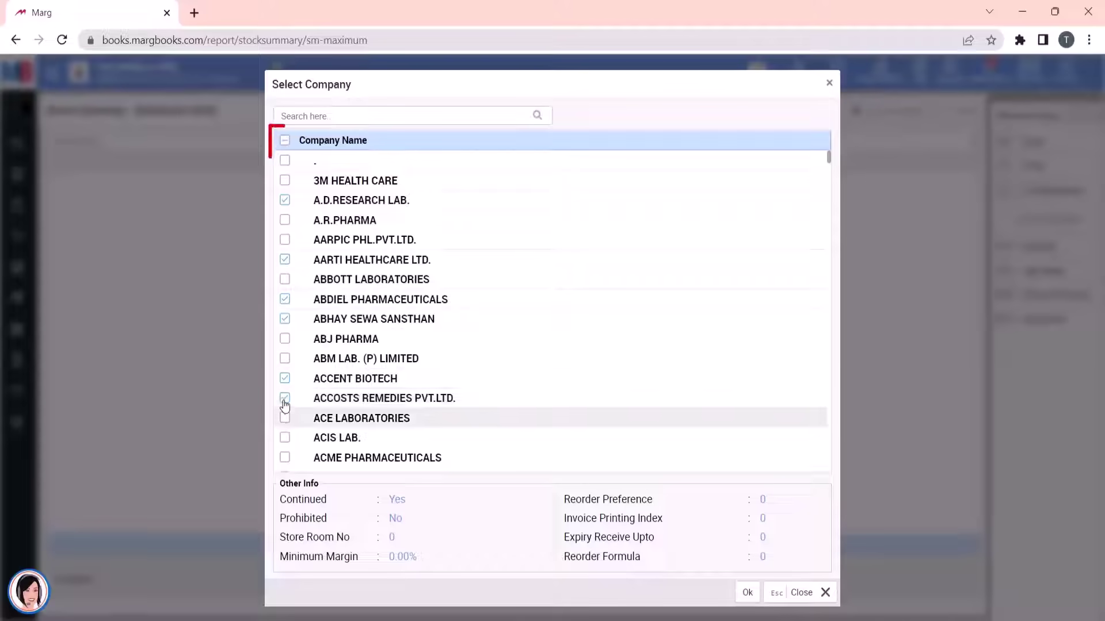
left_click(284, 140)
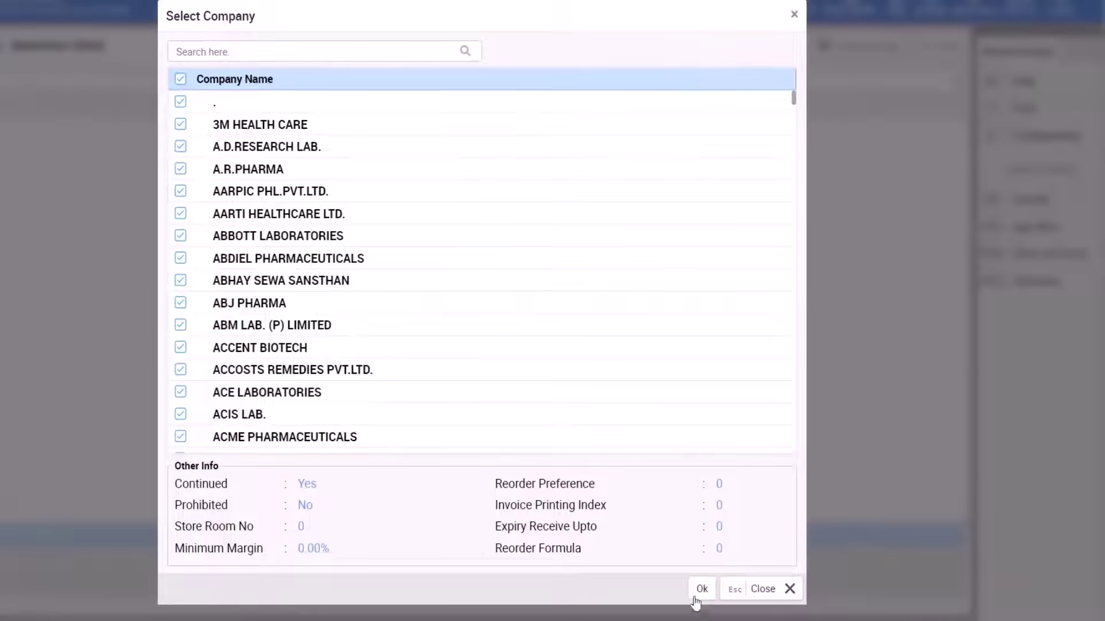
left_click(698, 595)
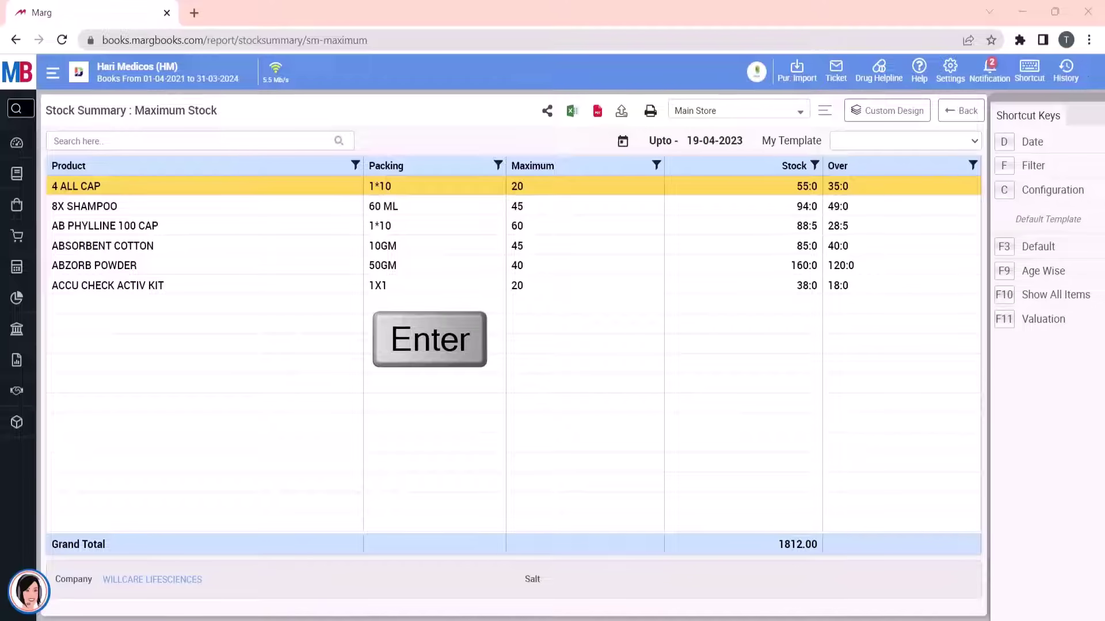
key("Return")
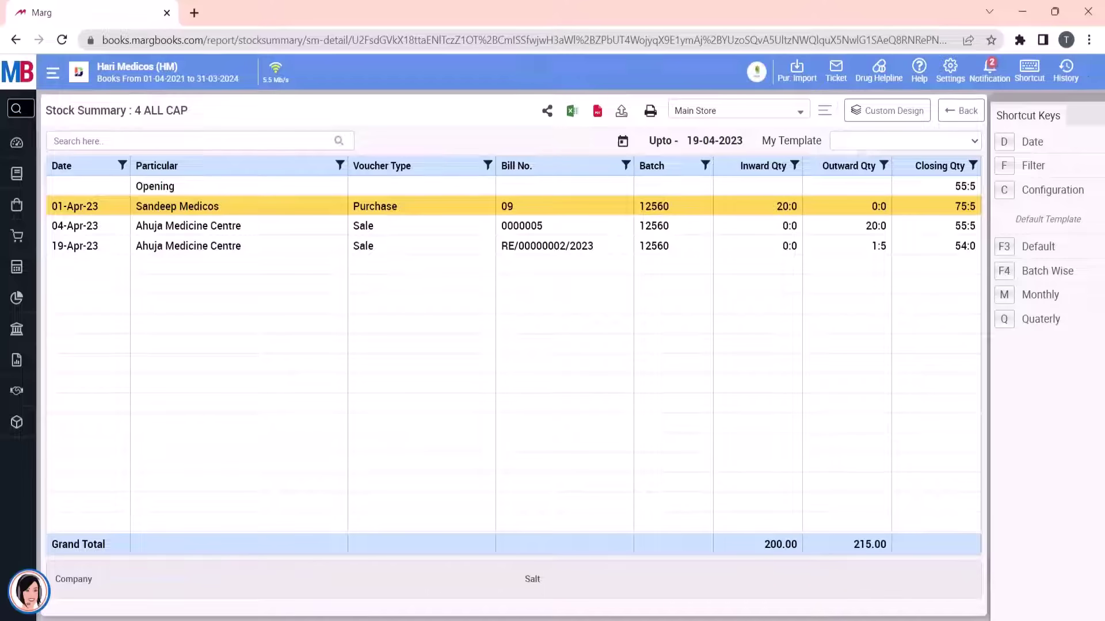
key("Return")
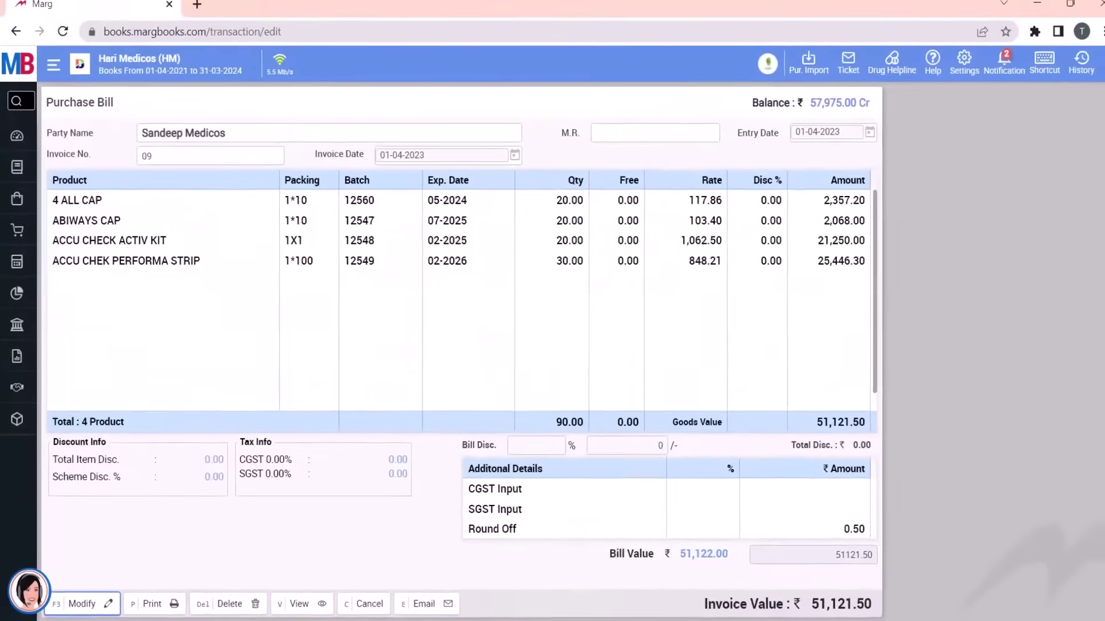
key("Escape")
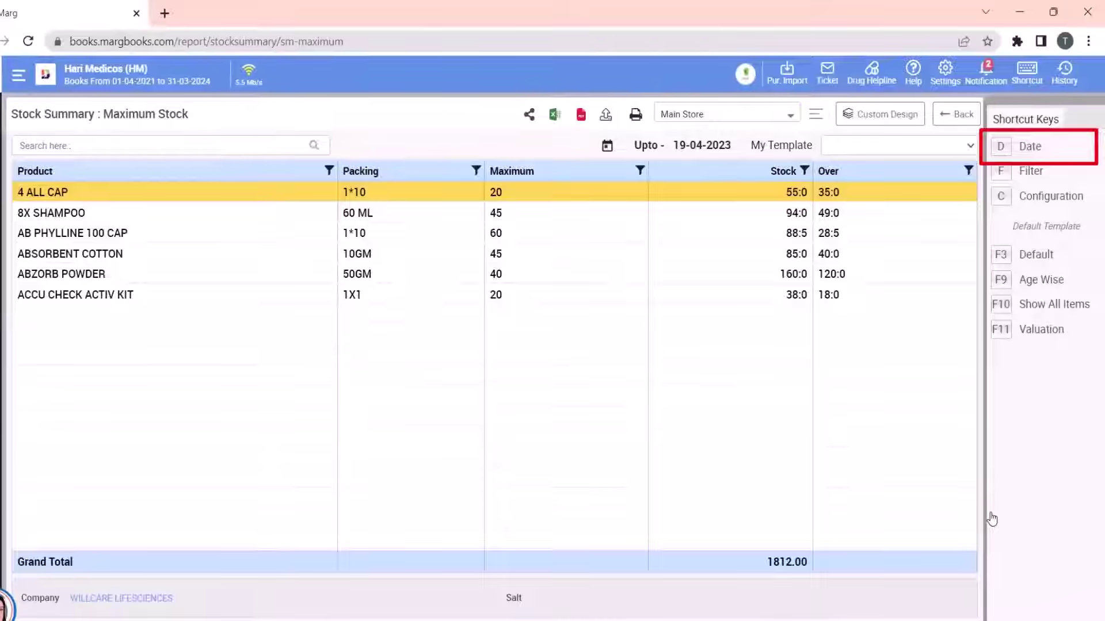
Filter the report dates from 01-04-2023 to 19-04-2023.
left_click(680, 144)
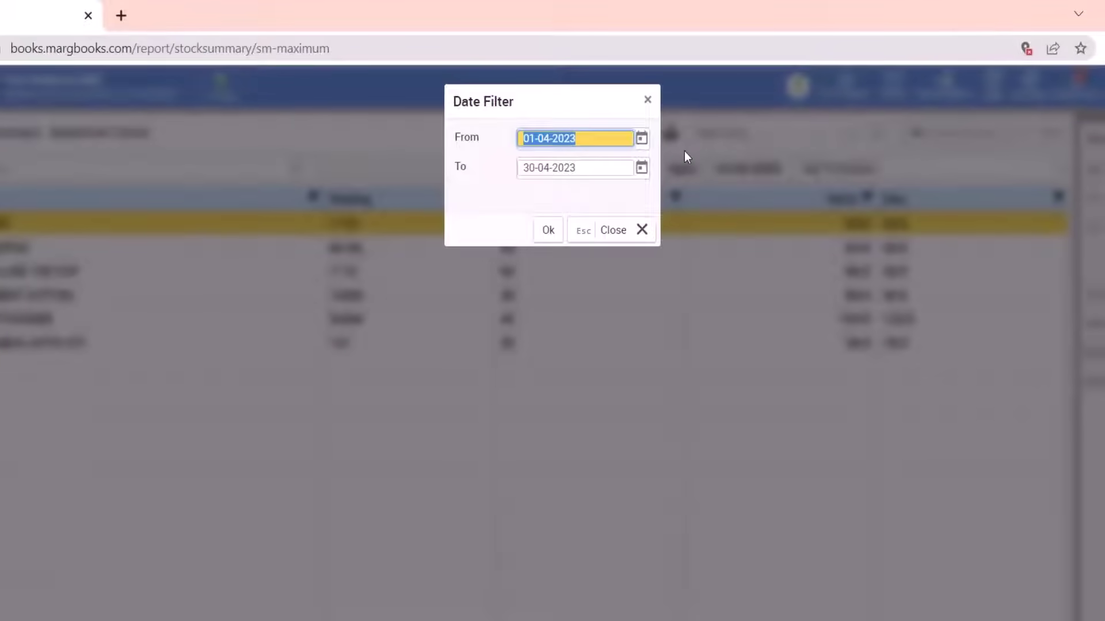
left_click(626, 114)
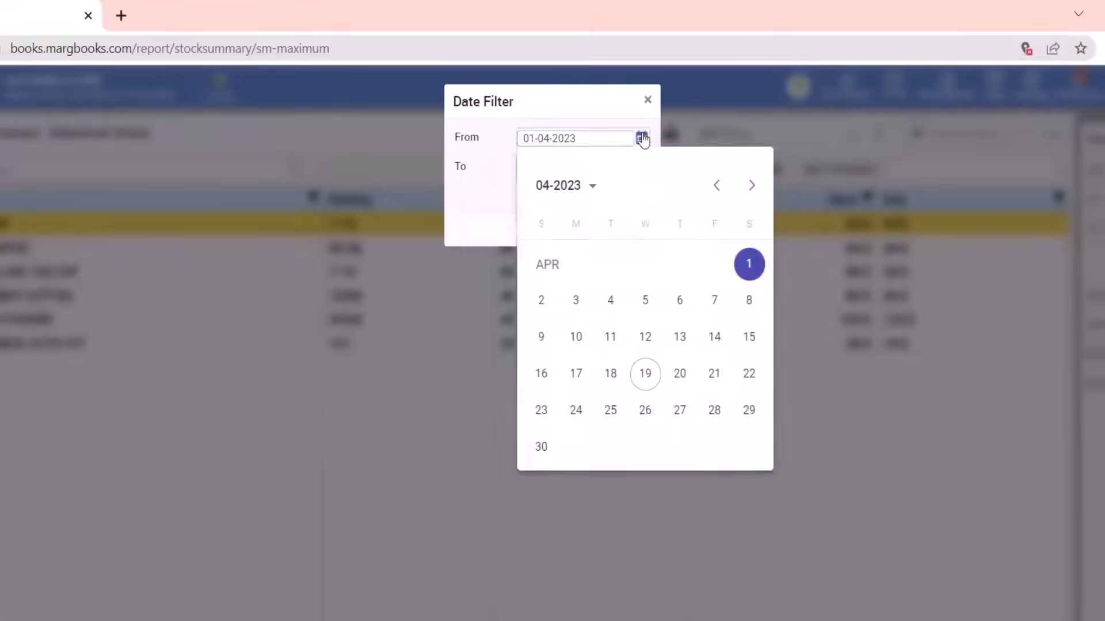
left_click(715, 224)
left_click(626, 139)
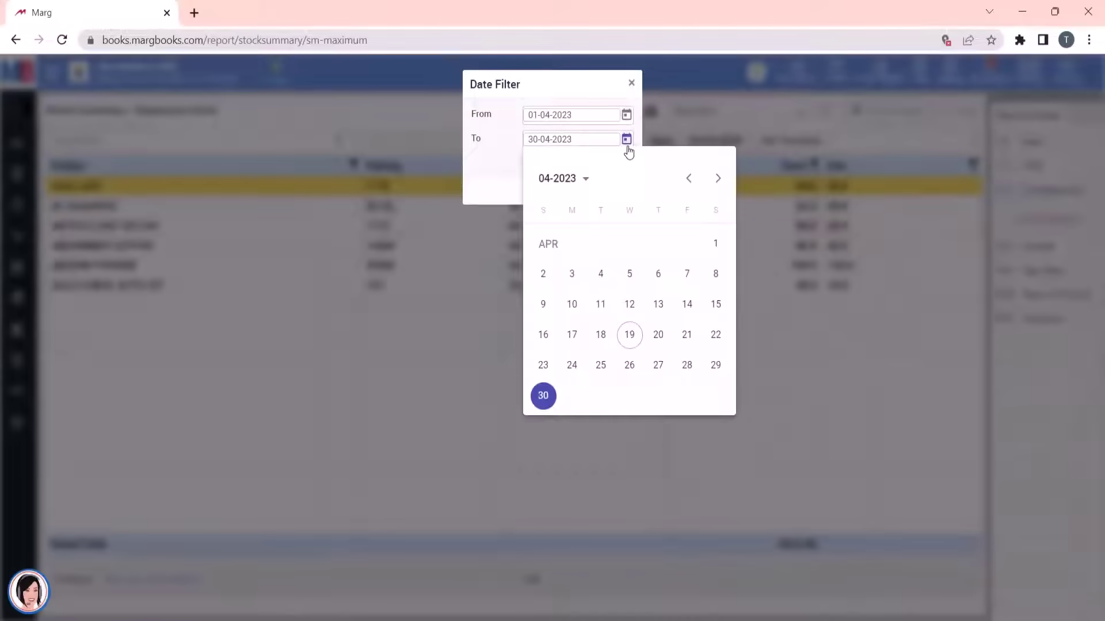
left_click(631, 340)
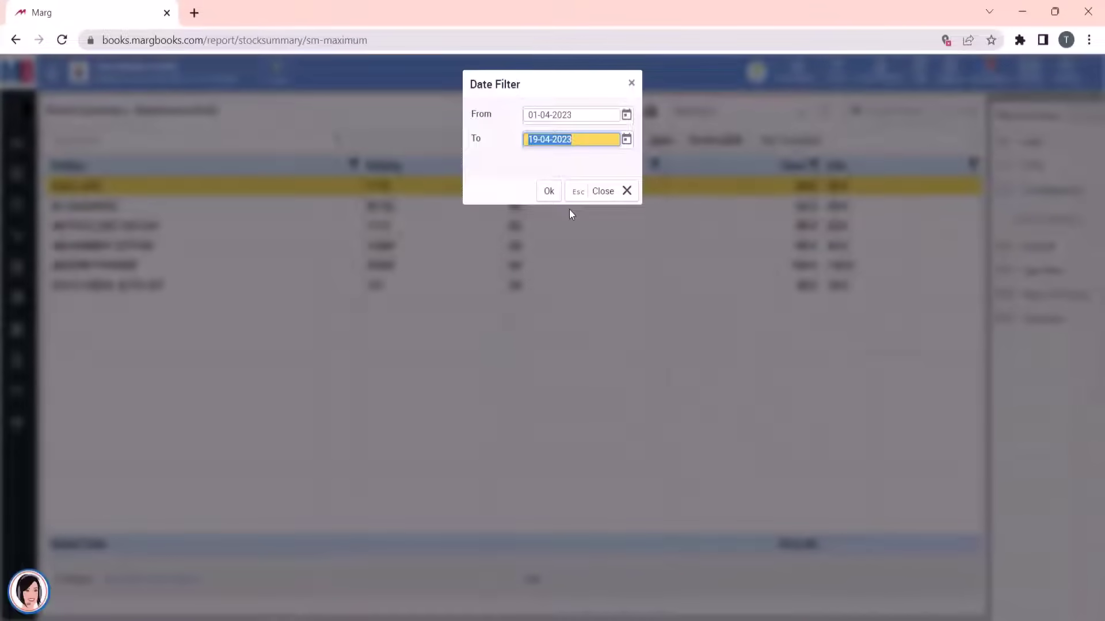
left_click(549, 192)
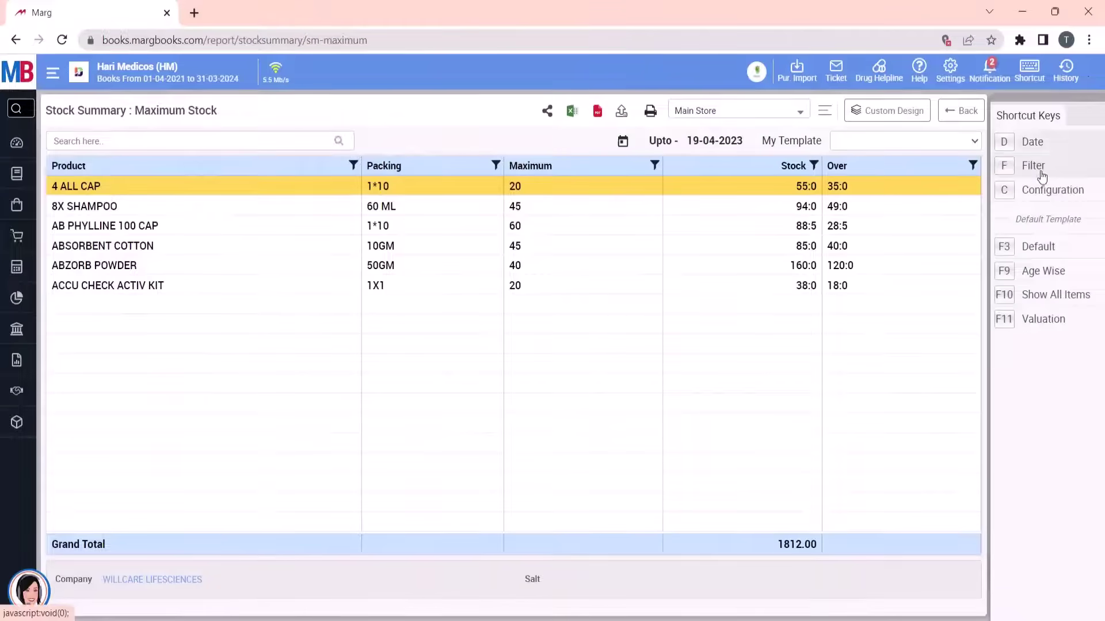
key("f")
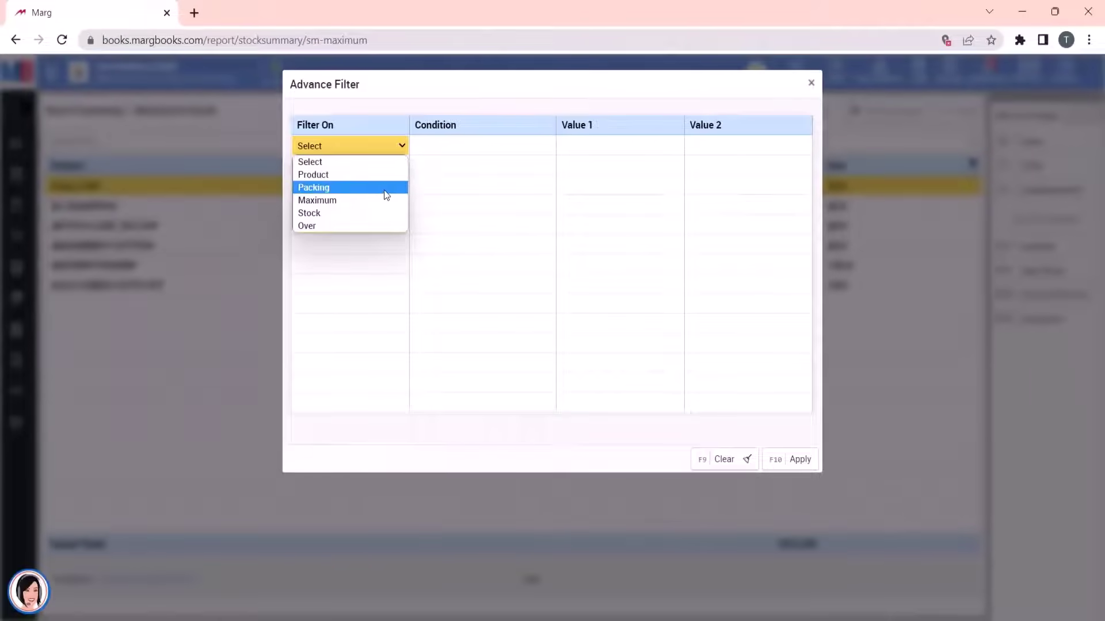
key("Escape")
key("Escape")
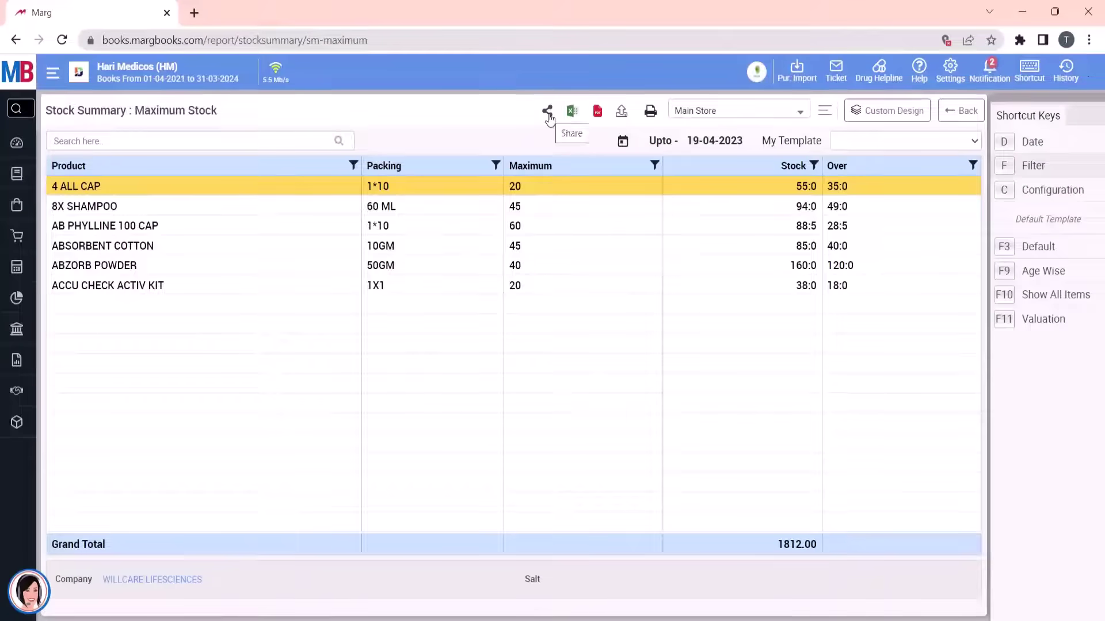
left_click(546, 111)
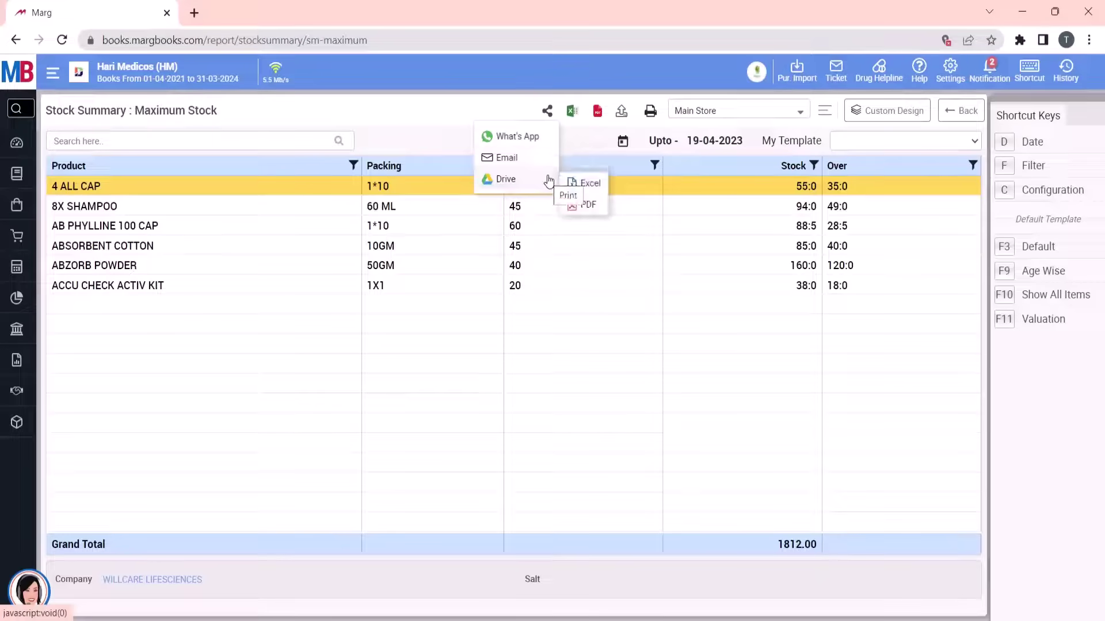
left_click(573, 183)
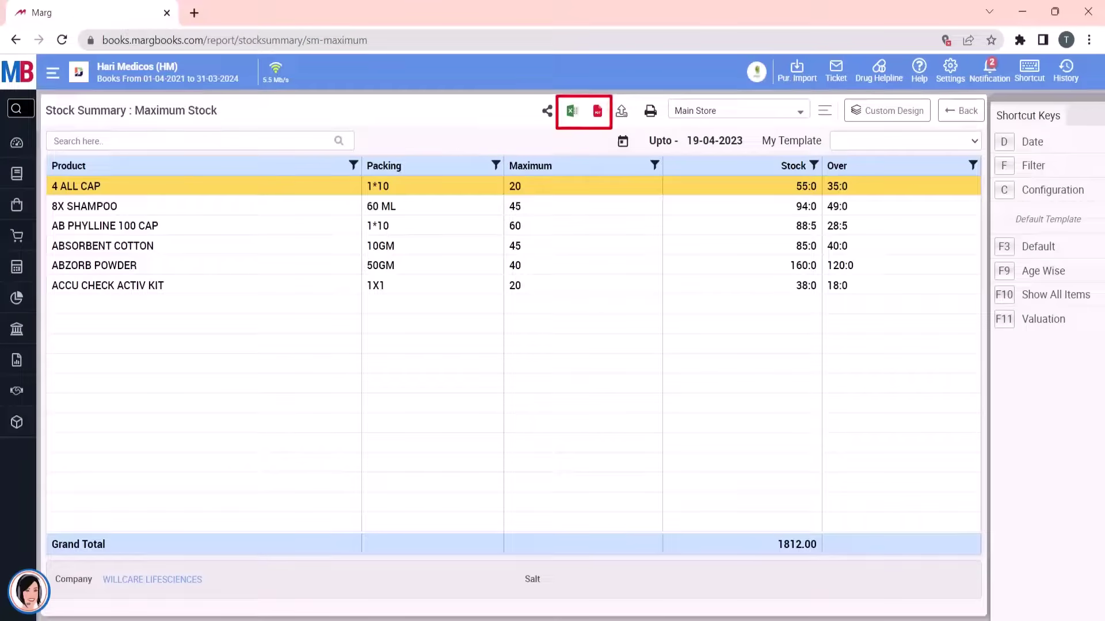